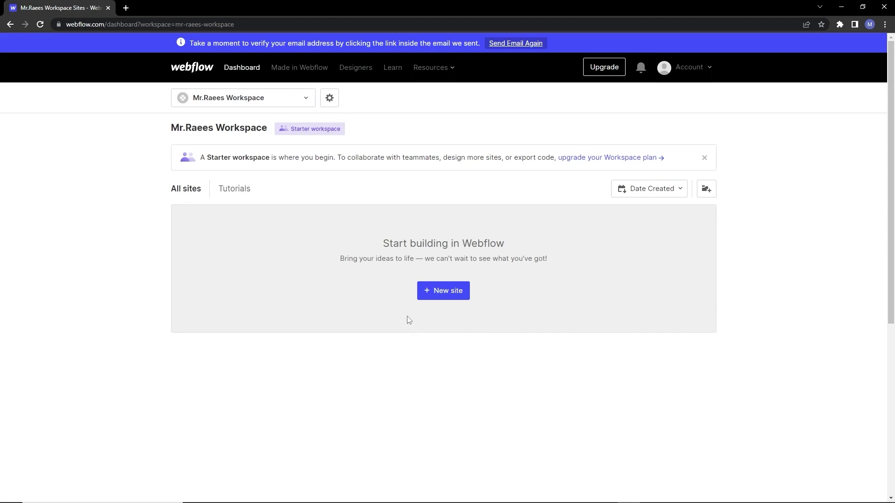
Browse the Made in Webflow showcase and the freelance designer directory, then return to the dashboard
{"action": "left_click", "coordinate": [253, 70]}
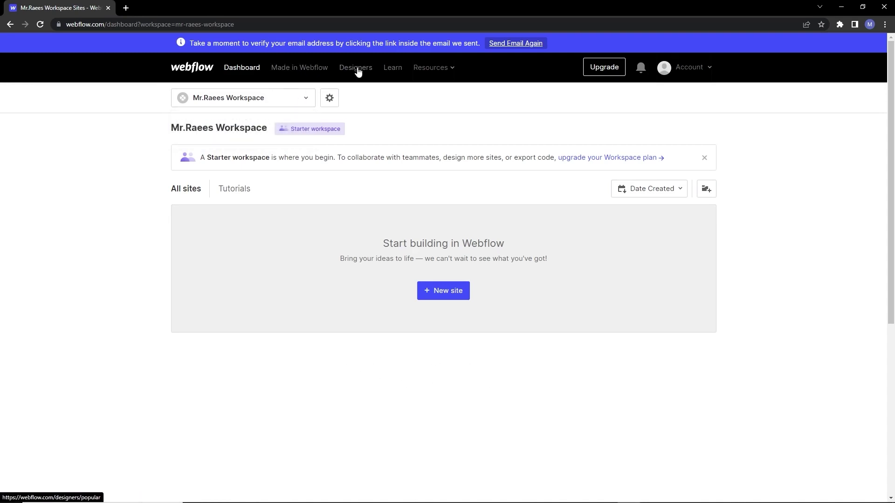
{"action": "left_click", "coordinate": [316, 69]}
{"action": "scroll", "coordinate": [506, 242], "scroll_direction": "down", "scroll_amount": 4}
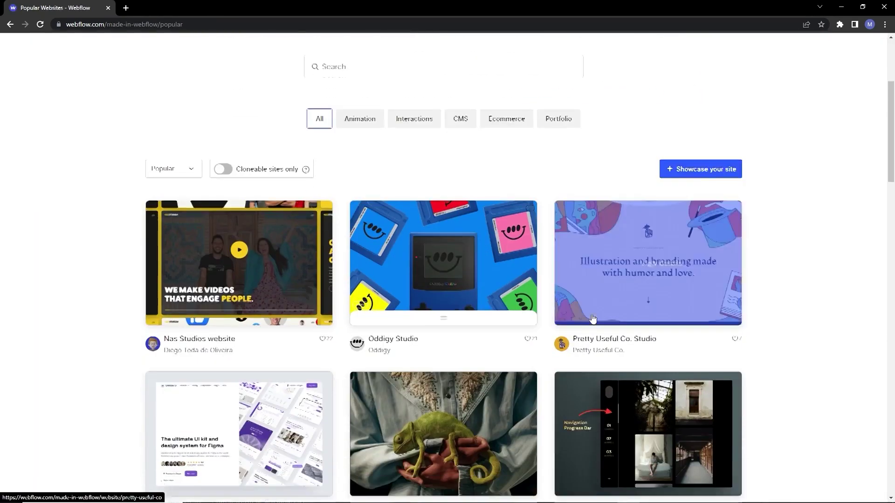
{"action": "scroll", "coordinate": [592, 318], "scroll_direction": "down", "scroll_amount": 1}
{"action": "scroll", "coordinate": [587, 317], "scroll_direction": "up", "scroll_amount": 5}
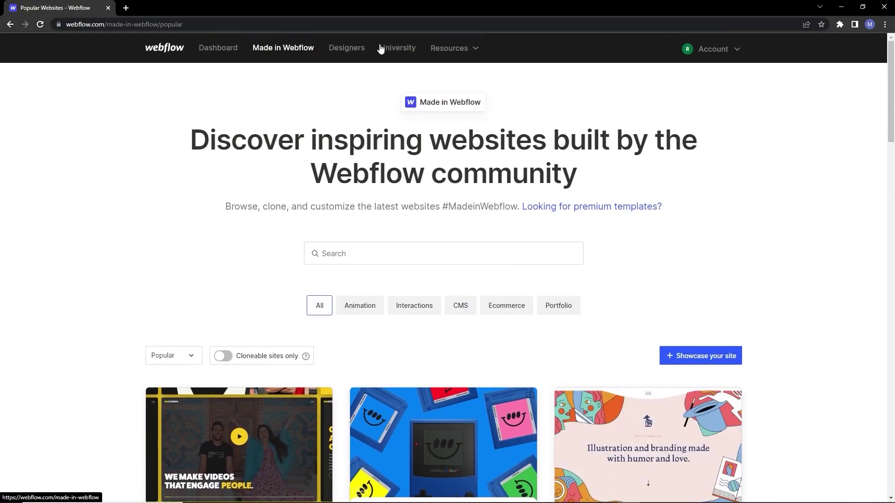
{"action": "left_click", "coordinate": [349, 48]}
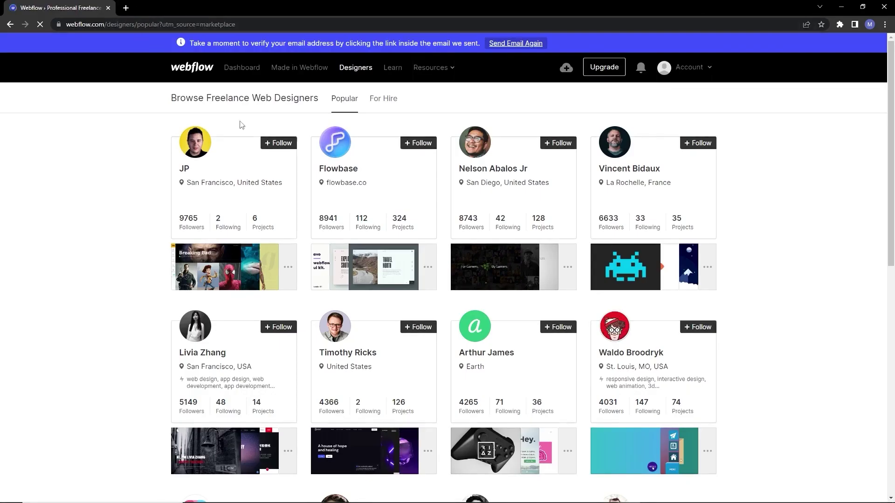
{"action": "left_click", "coordinate": [235, 68]}
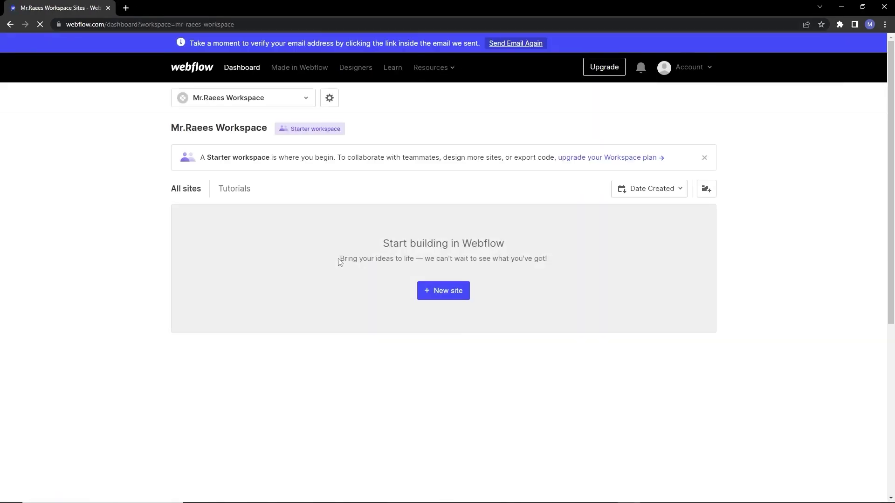
Create a new blank site named 'Webflow Project'
{"action": "left_click", "coordinate": [442, 291]}
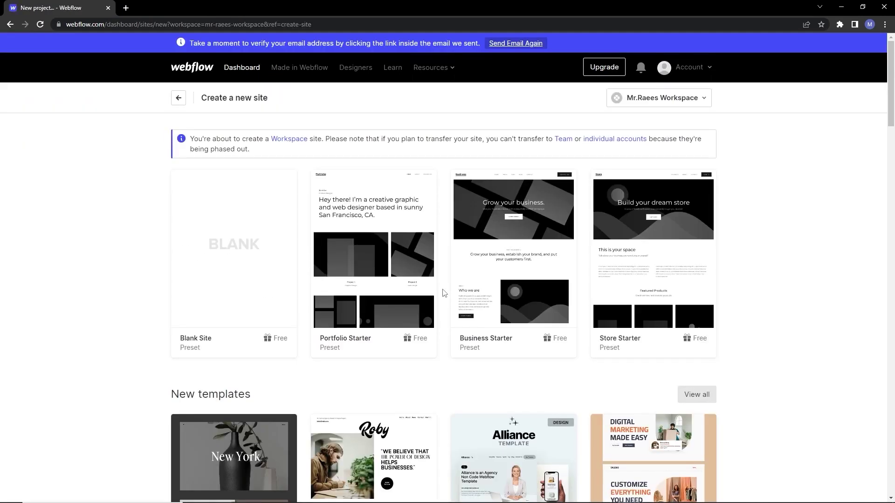
{"action": "scroll", "coordinate": [443, 292], "scroll_direction": "down", "scroll_amount": 5}
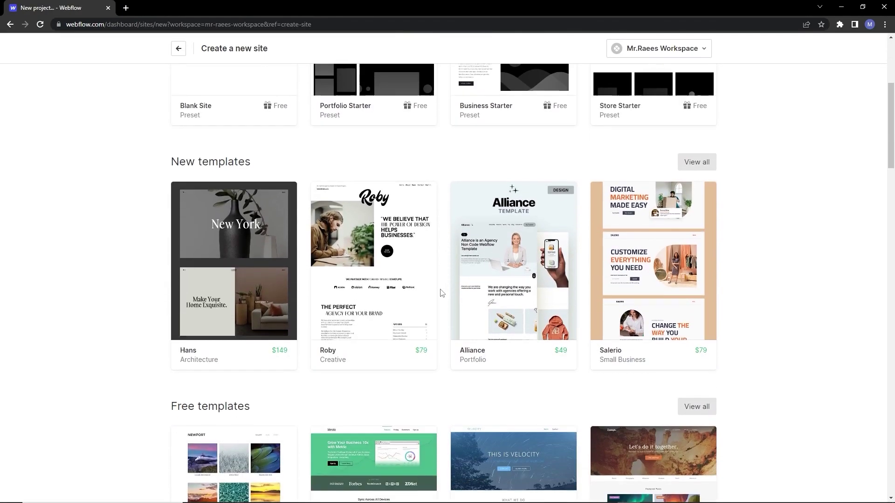
{"action": "scroll", "coordinate": [360, 311], "scroll_direction": "up", "scroll_amount": 5}
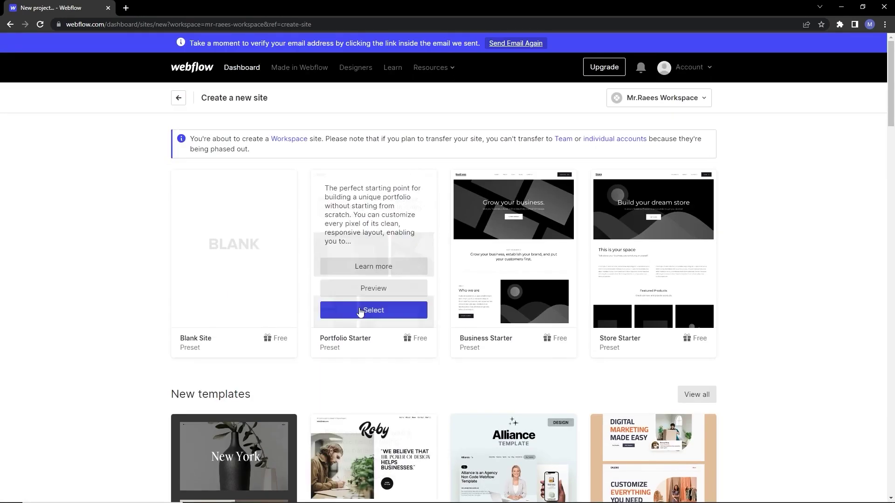
{"action": "left_click", "coordinate": [243, 310]}
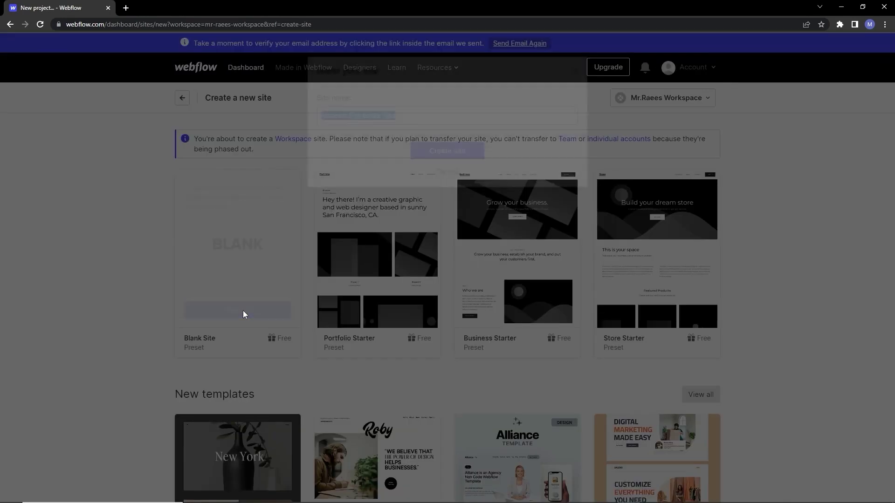
{"action": "type", "text": "Webflow Project"}
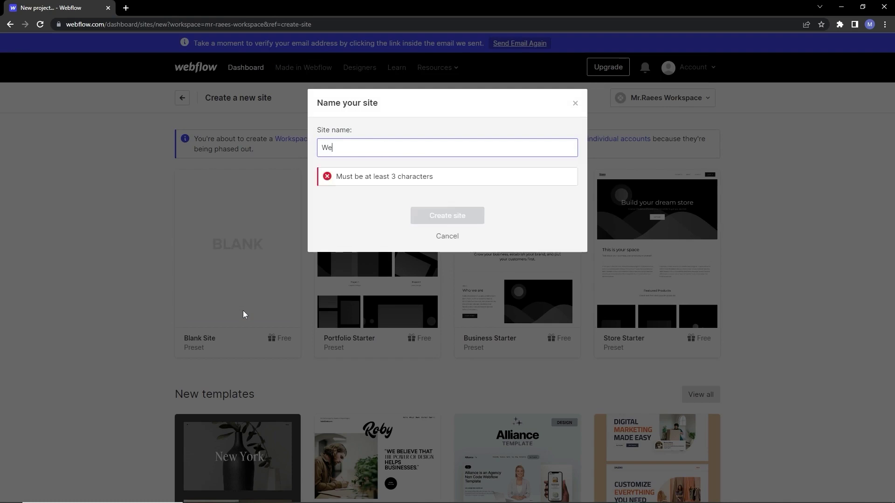
{"action": "left_click", "coordinate": [447, 183]}
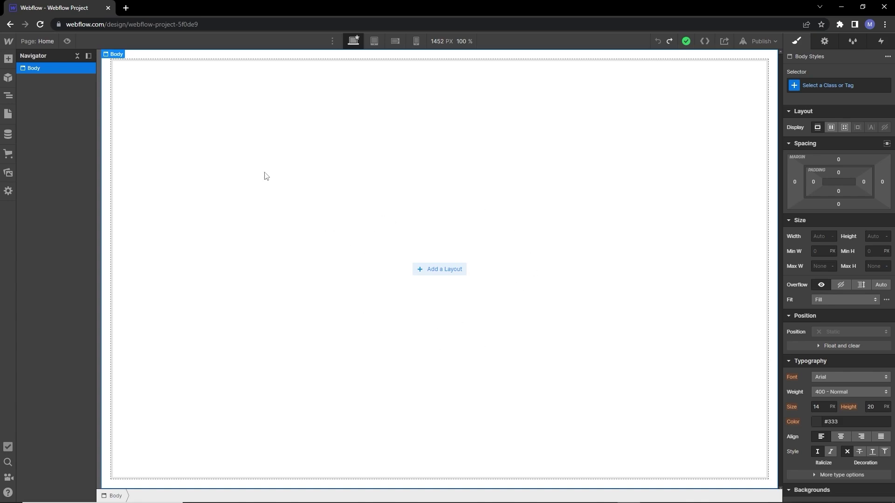
Scroll through the Add Elements library, then switch to the empty Symbols list
{"action": "mouse_move", "coordinate": [9, 41]}
{"action": "left_click", "coordinate": [9, 60]}
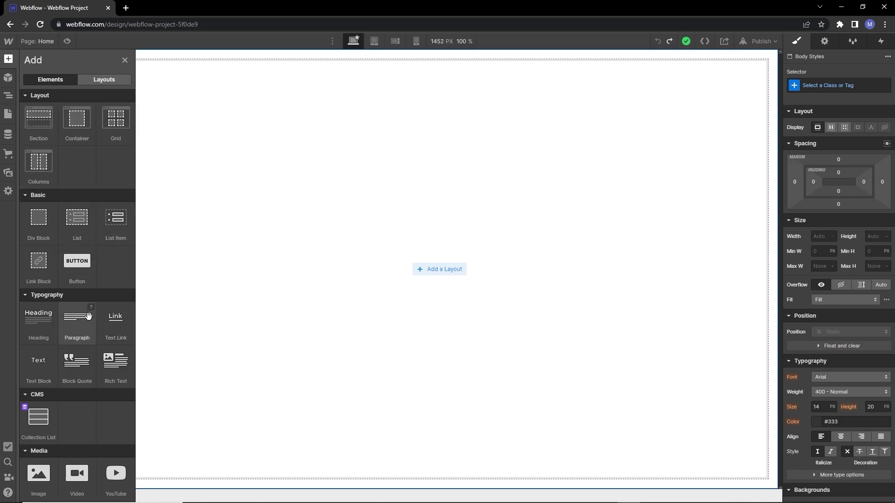
{"action": "scroll", "coordinate": [76, 364], "scroll_direction": "down", "scroll_amount": 2}
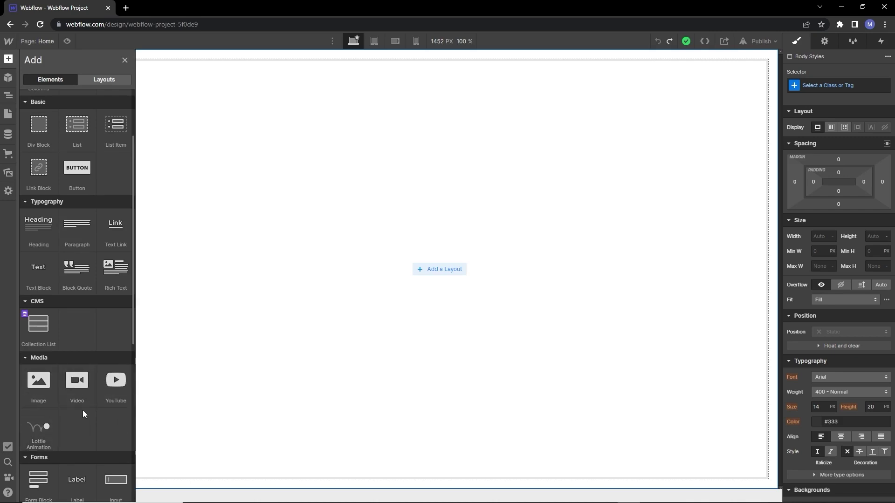
{"action": "scroll", "coordinate": [85, 413], "scroll_direction": "down", "scroll_amount": 1}
{"action": "scroll", "coordinate": [83, 411], "scroll_direction": "down", "scroll_amount": 5}
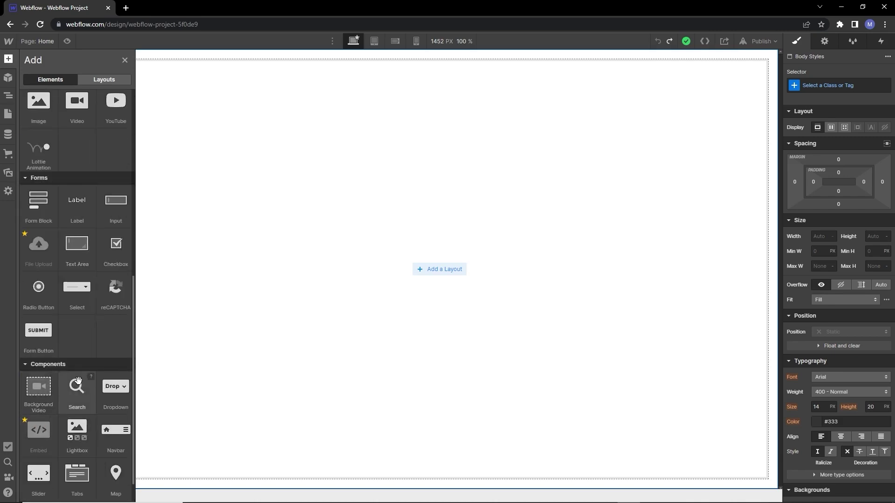
{"action": "left_click", "coordinate": [8, 96]}
Look at the Symbols and Navigator panels, then show the Pages list with Home, Password and 404
{"action": "left_click", "coordinate": [8, 77]}
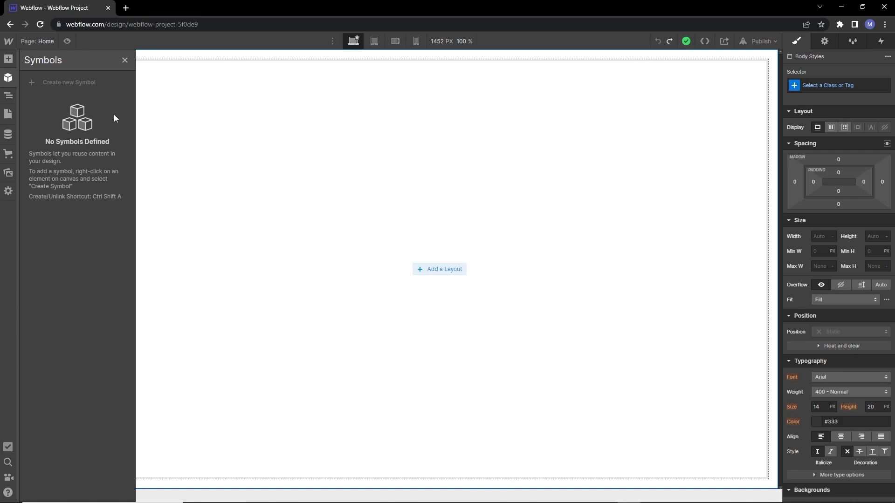
{"action": "left_click", "coordinate": [8, 95]}
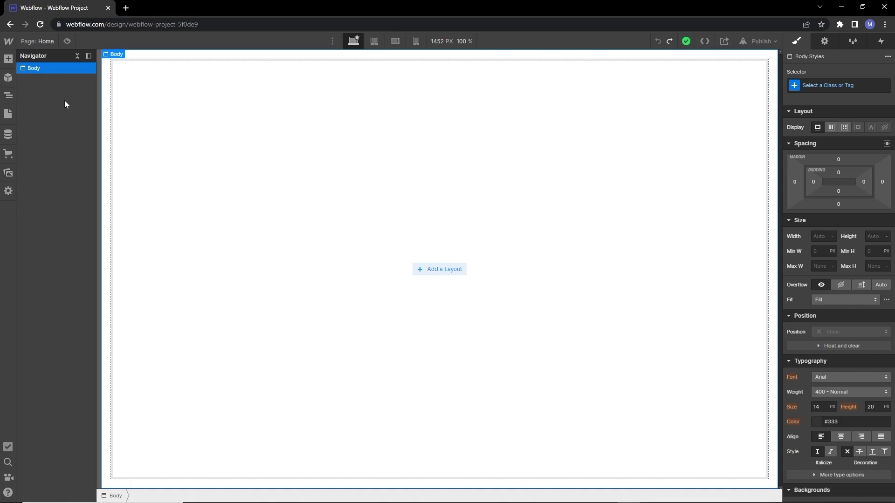
{"action": "left_click", "coordinate": [8, 114]}
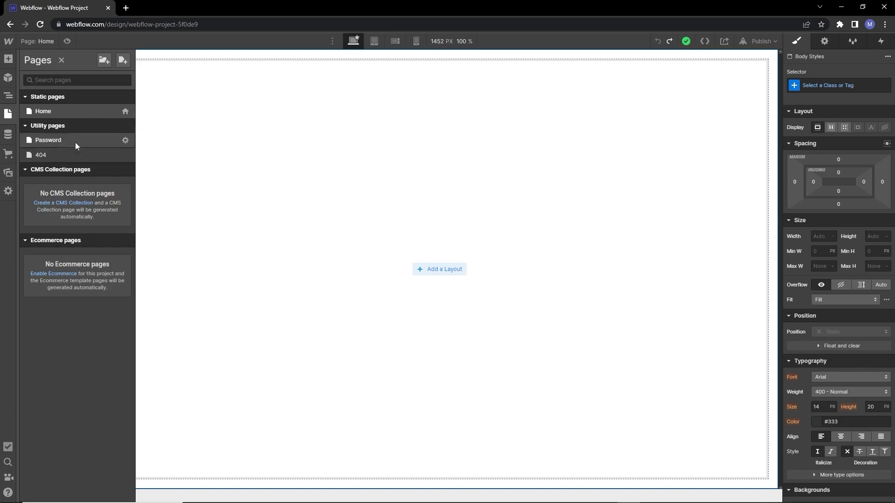
View the CMS collections panel, then show the empty Assets library
{"action": "left_click", "coordinate": [8, 136]}
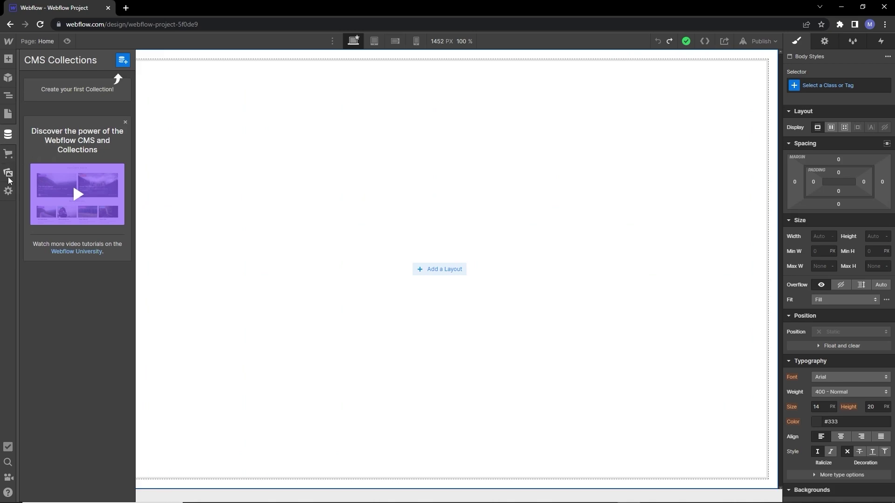
{"action": "left_click", "coordinate": [8, 177]}
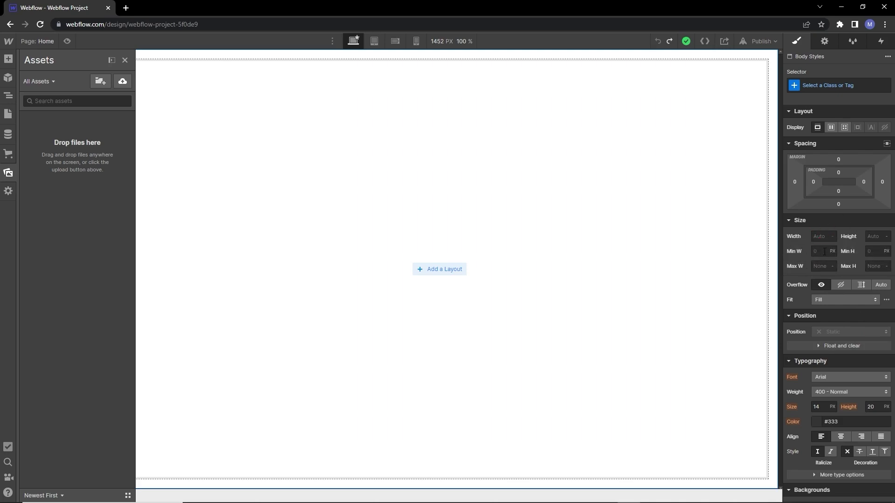
{"action": "scroll", "coordinate": [839, 313], "scroll_direction": "down", "scroll_amount": 2}
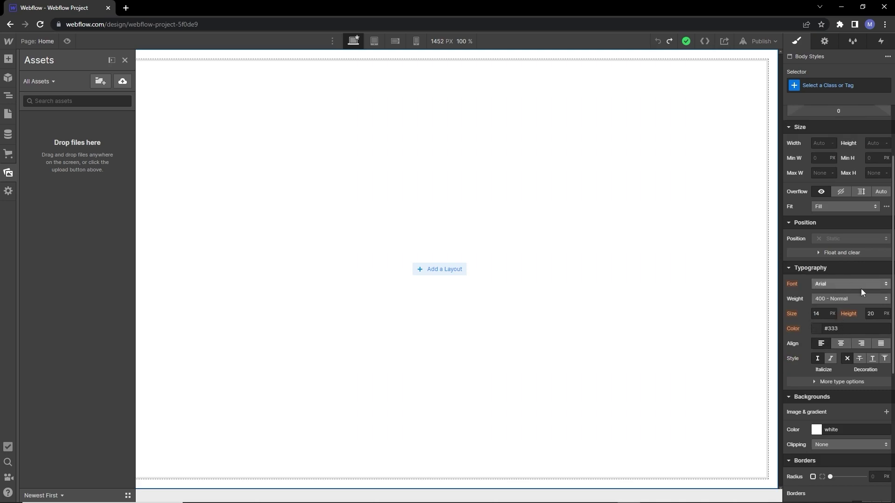
{"action": "scroll", "coordinate": [847, 321], "scroll_direction": "down", "scroll_amount": 3}
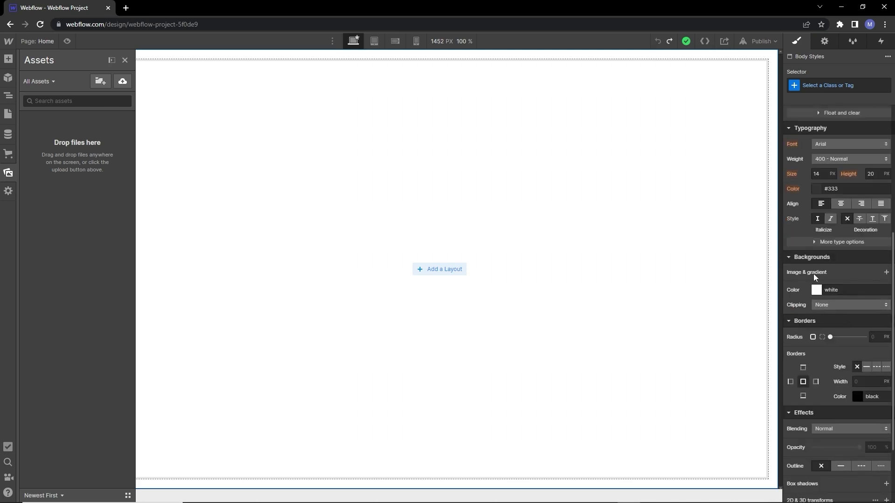
{"action": "scroll", "coordinate": [835, 291], "scroll_direction": "down", "scroll_amount": 1}
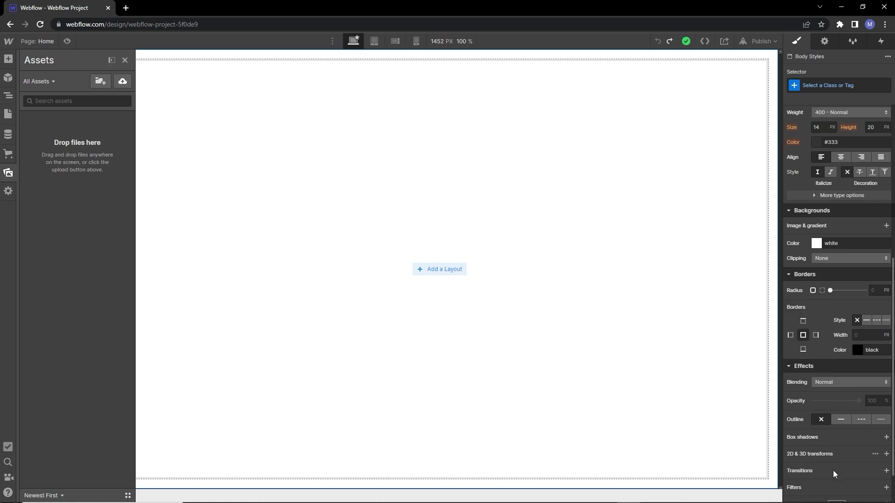
{"action": "left_click", "coordinate": [374, 41]}
Preview the page at tablet and mobile breakpoints, ending at Mobile Portrait with a widened canvas
{"action": "left_click", "coordinate": [395, 41]}
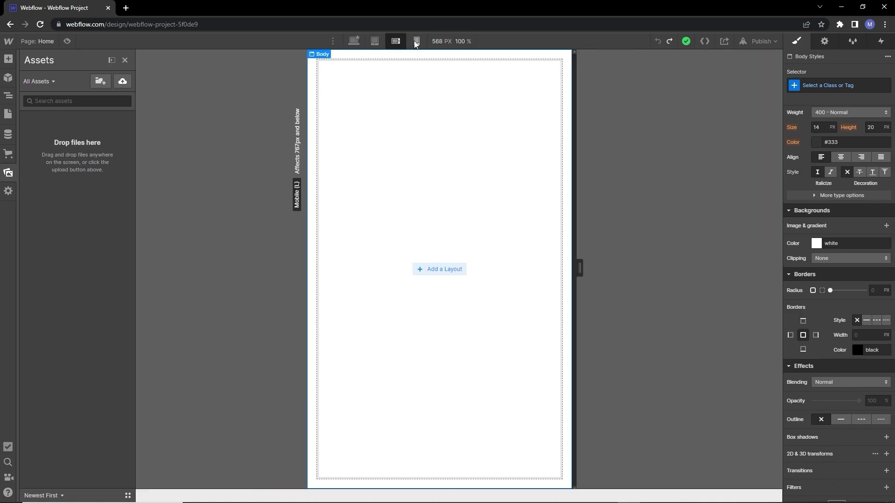
{"action": "left_click", "coordinate": [417, 41]}
{"action": "left_click", "coordinate": [374, 41]}
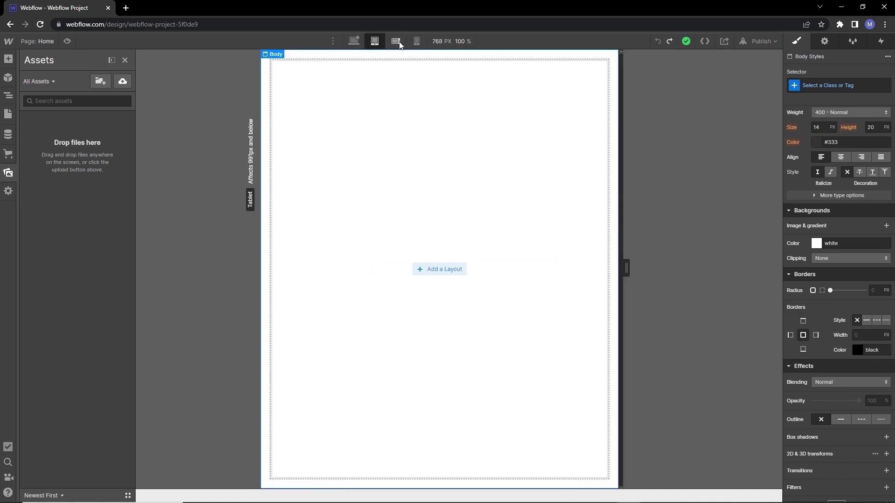
{"action": "left_click", "coordinate": [398, 43]}
{"action": "left_click", "coordinate": [417, 42]}
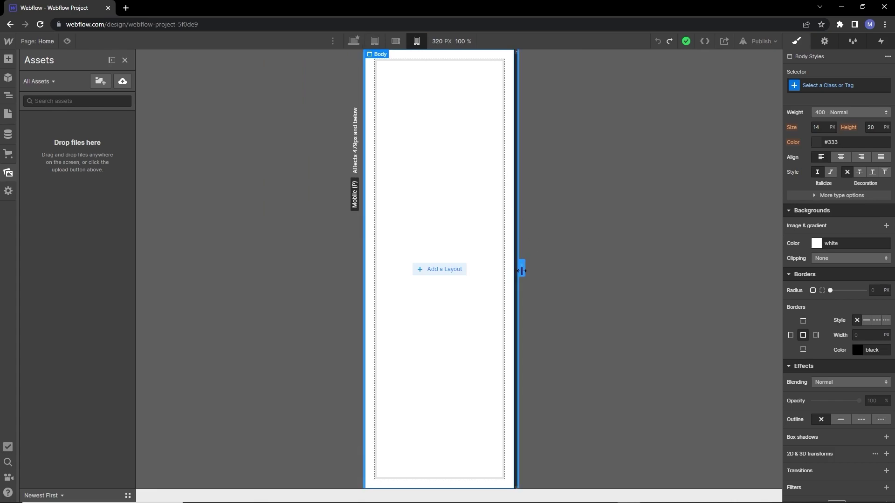
{"action": "left_click_drag", "start_coordinate": [522, 271], "coordinate": [546, 270]}
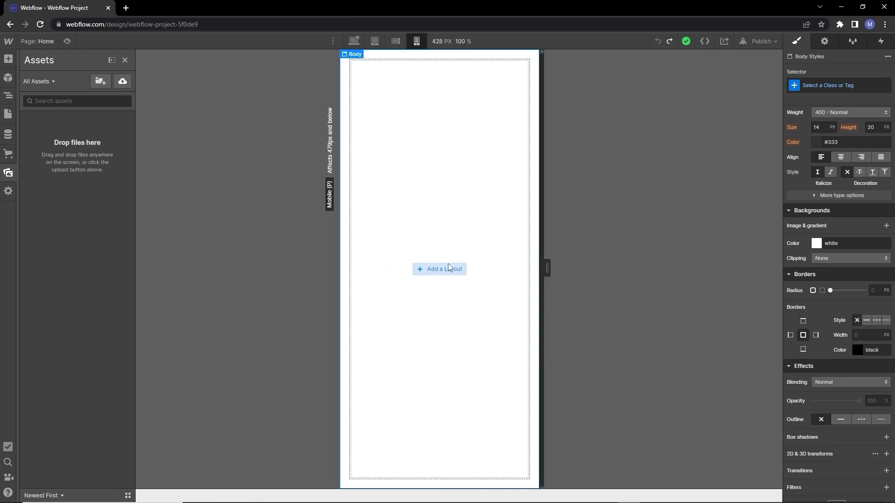
Check the larger breakpoint options, then show the Navigator listing only Body
{"action": "left_click", "coordinate": [332, 41]}
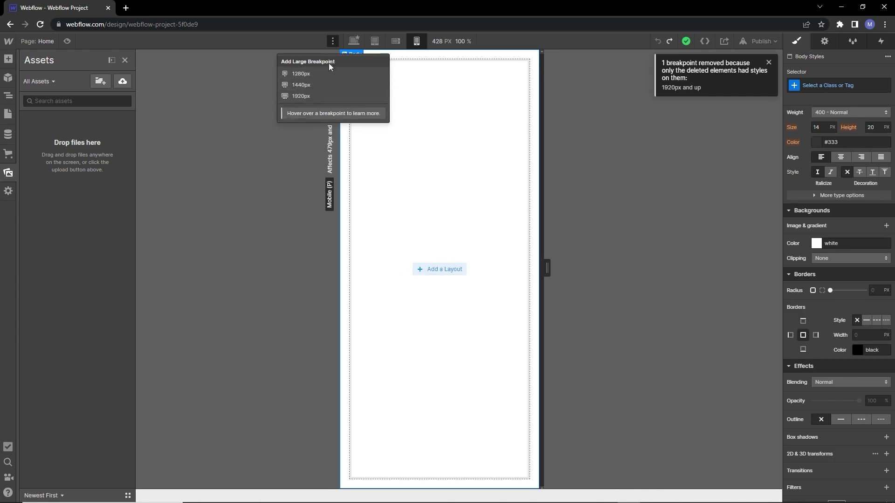
{"action": "left_click", "coordinate": [333, 41]}
{"action": "key", "text": "z"}
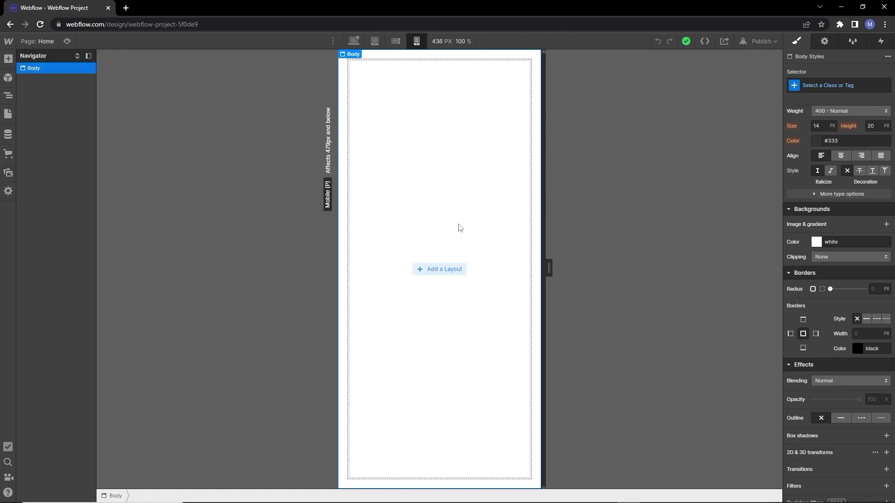
{"action": "left_click", "coordinate": [706, 40]}
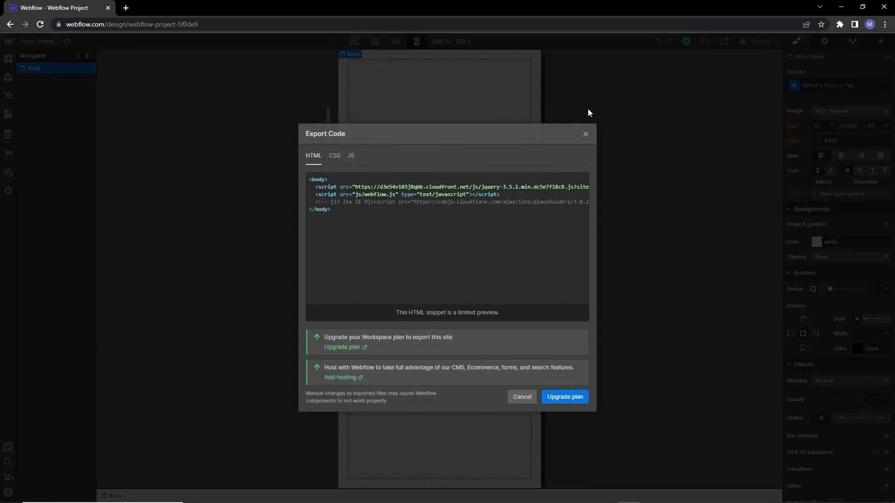
{"action": "left_click", "coordinate": [337, 156]}
{"action": "left_click", "coordinate": [355, 158]}
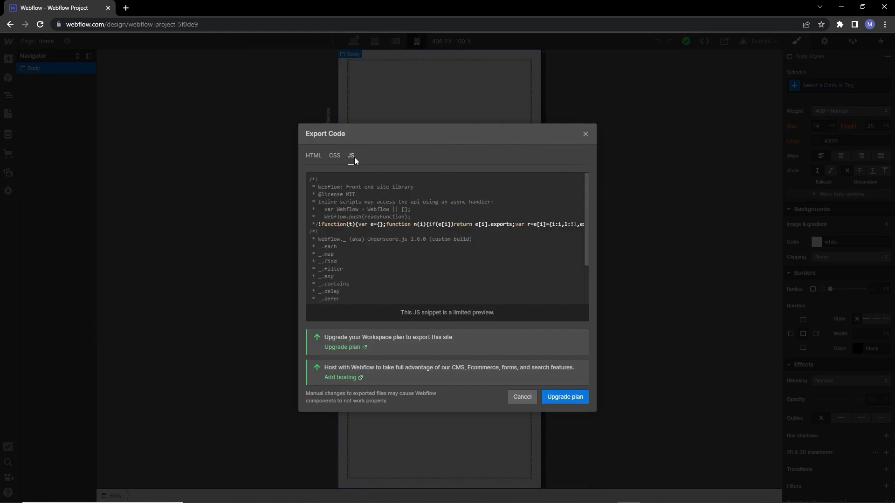
{"action": "left_click", "coordinate": [320, 157]}
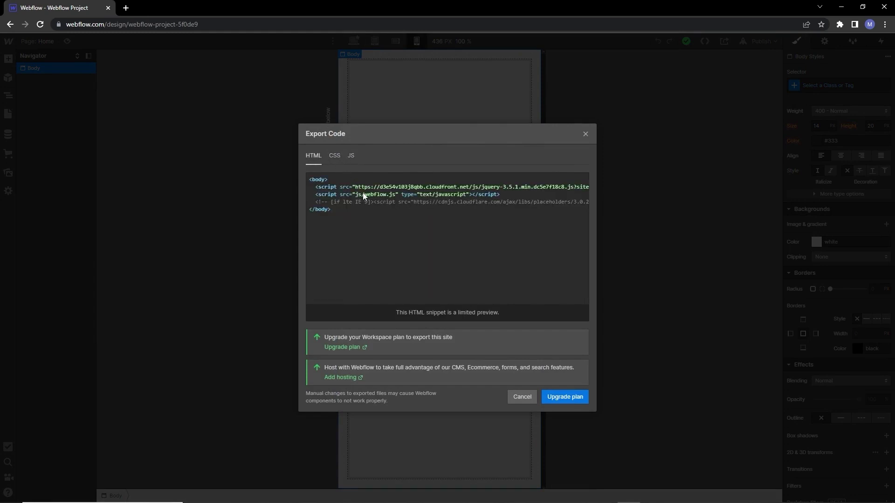
{"action": "left_click", "coordinate": [521, 396]}
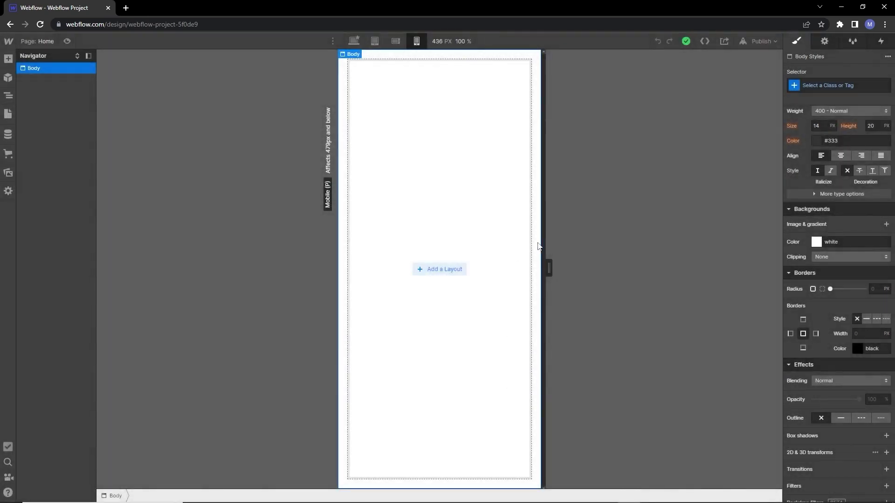
{"action": "left_click", "coordinate": [764, 42]}
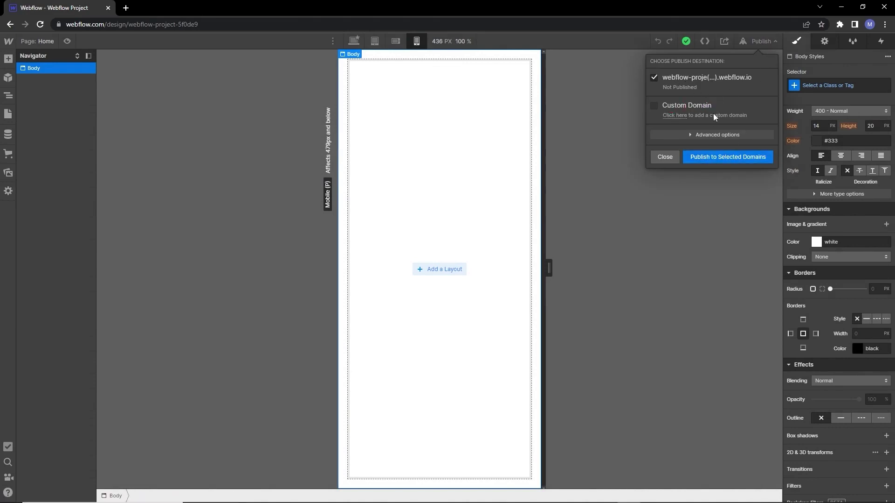
{"action": "left_click", "coordinate": [670, 154]}
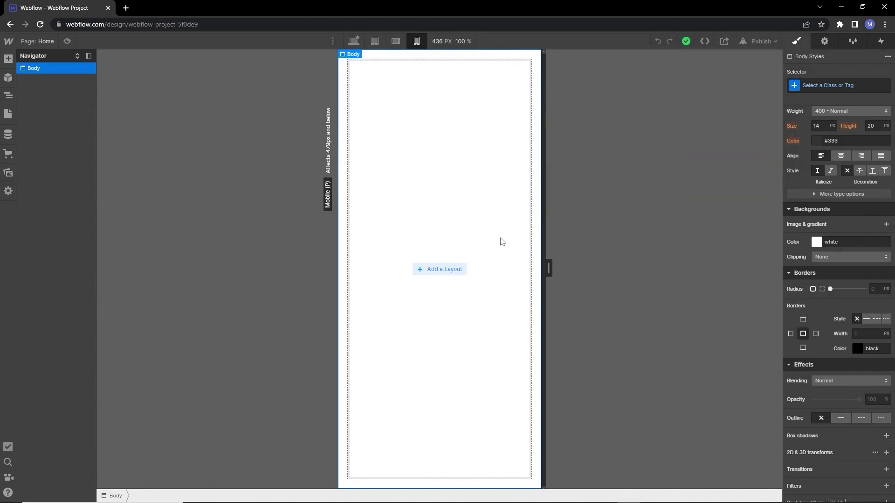
{"action": "left_click", "coordinate": [354, 41]}
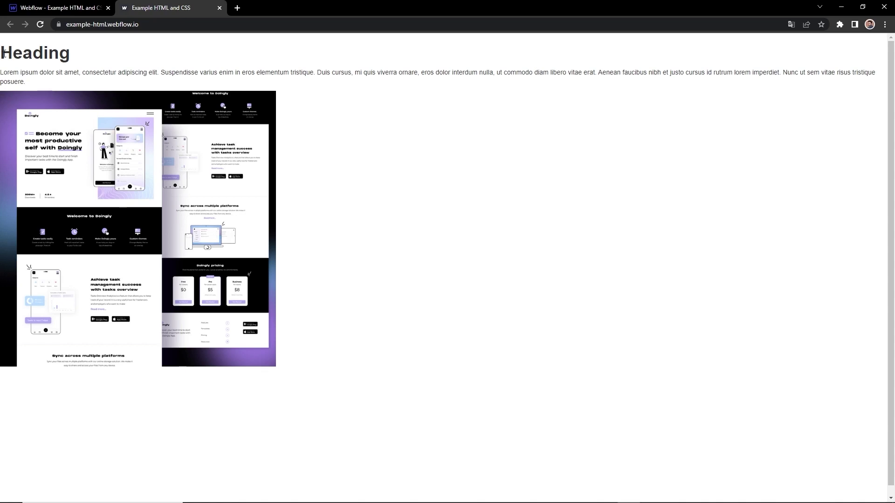
Highlight the Heading and Lorem ipsum paragraph text on the published page, then clear the highlight
{"action": "left_click_drag", "start_coordinate": [2, 54], "coordinate": [77, 56]}
{"action": "left_click_drag", "start_coordinate": [1, 72], "coordinate": [32, 84]}
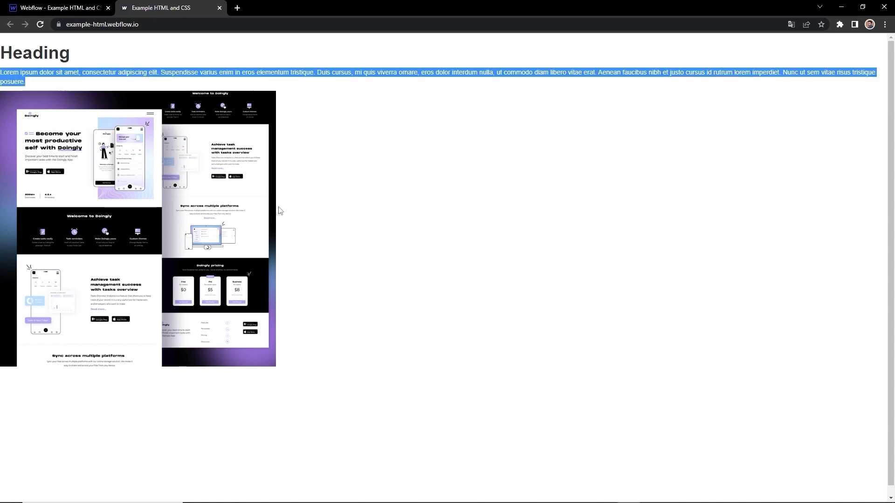
{"action": "left_click", "coordinate": [326, 215]}
{"action": "left_click", "coordinate": [58, 9]}
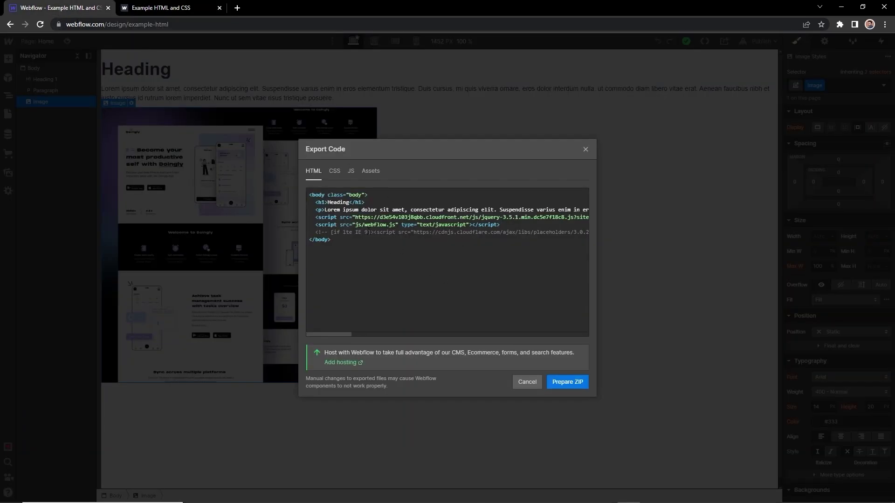
{"action": "left_click_drag", "start_coordinate": [316, 203], "coordinate": [373, 204]}
{"action": "left_click", "coordinate": [373, 204]}
{"action": "left_click_drag", "start_coordinate": [339, 334], "coordinate": [471, 331]}
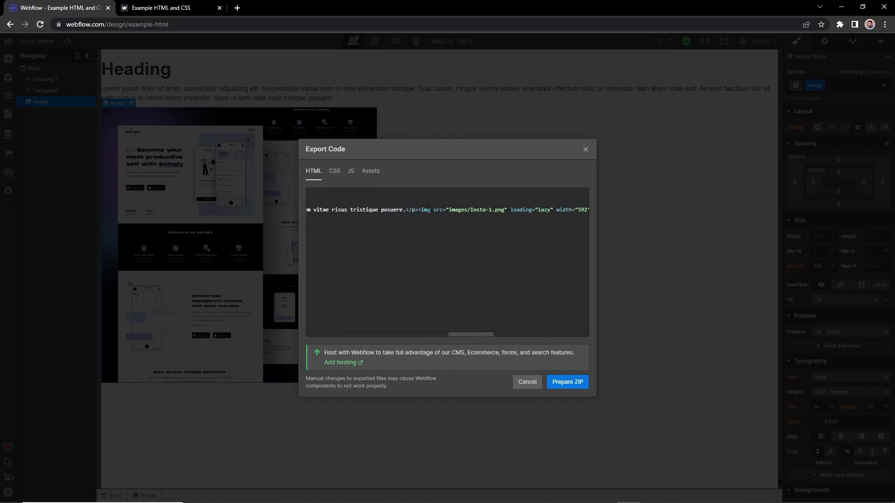
{"action": "left_click_drag", "start_coordinate": [478, 335], "coordinate": [323, 330]}
{"action": "left_click_drag", "start_coordinate": [345, 245], "coordinate": [312, 193]}
{"action": "left_click", "coordinate": [346, 252]}
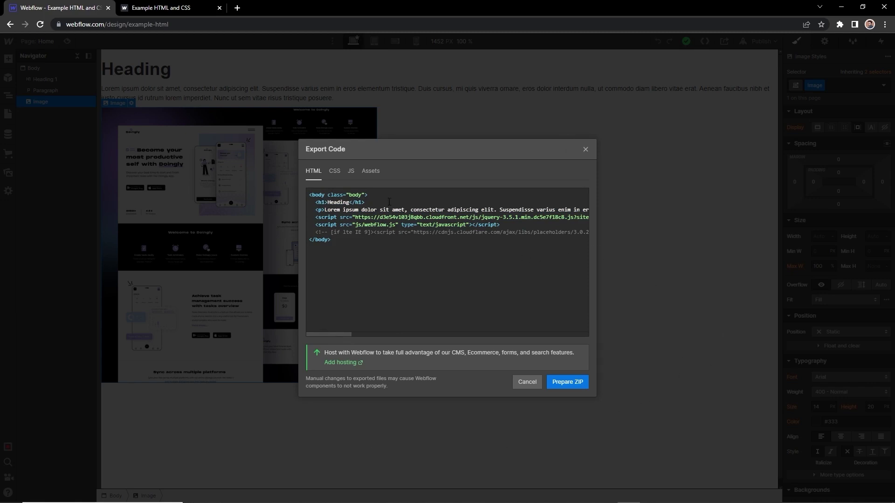
{"action": "left_click", "coordinate": [187, 8]}
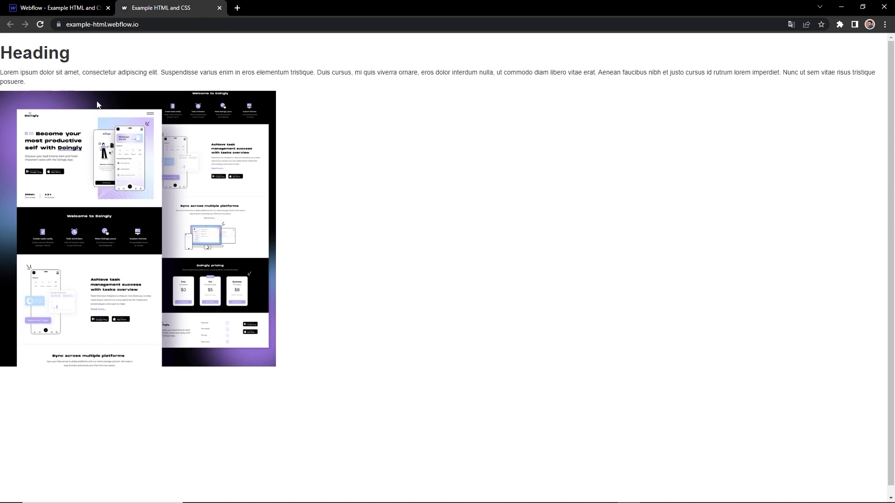
Reload the published example page to show its styling, then right-click Apple's Buy link
{"action": "key", "text": "F5"}
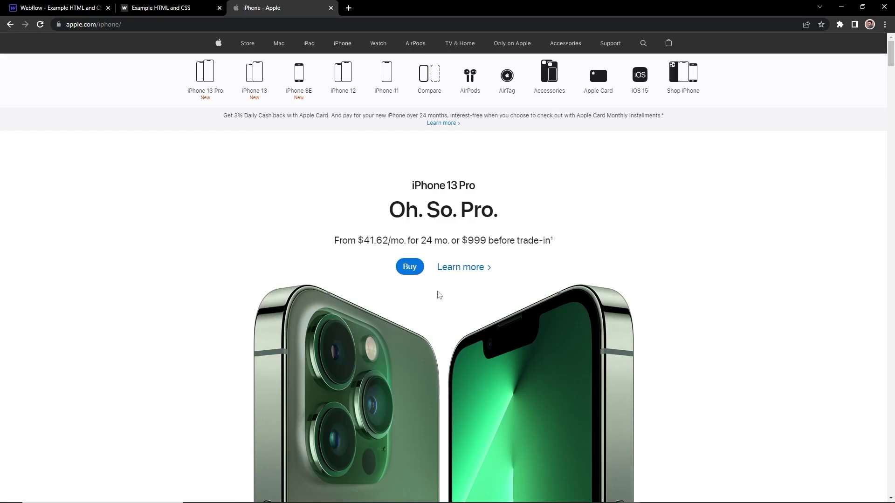
{"action": "right_click", "coordinate": [418, 270]}
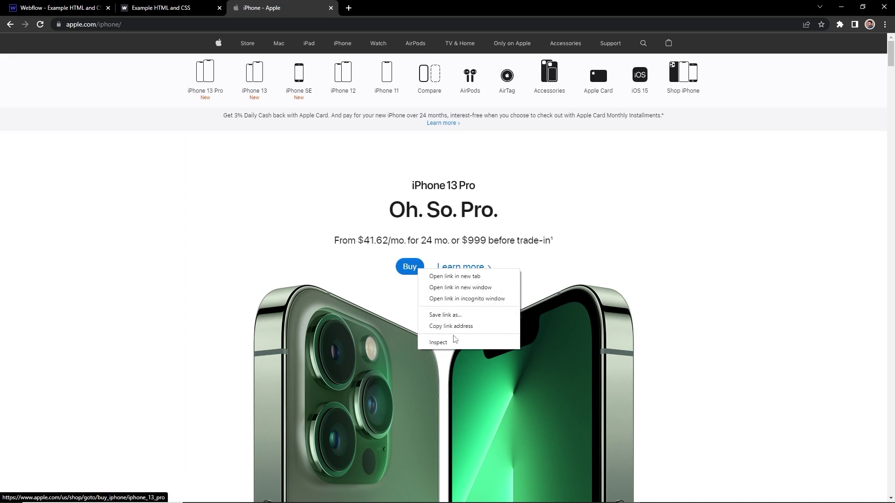
Inspect the Buy button's HTML and styles in DevTools, then go back to the Webflow tab
{"action": "left_click", "coordinate": [453, 342]}
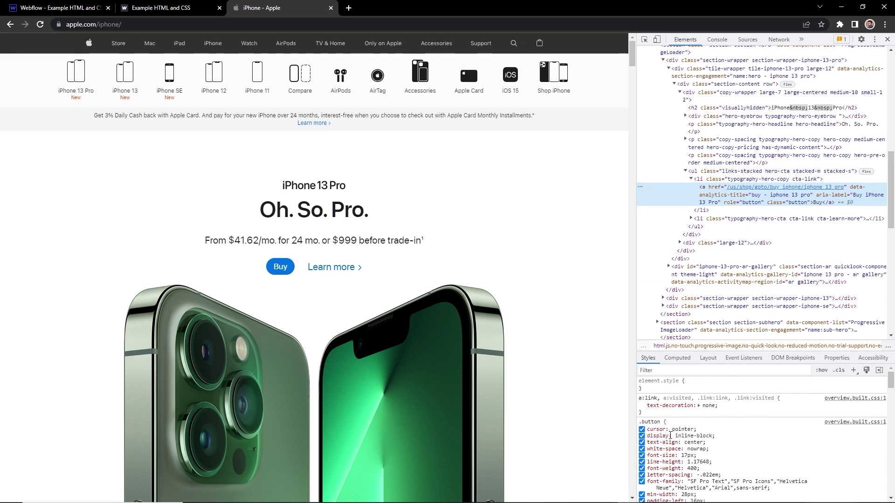
{"action": "scroll", "coordinate": [671, 433], "scroll_direction": "down", "scroll_amount": 1}
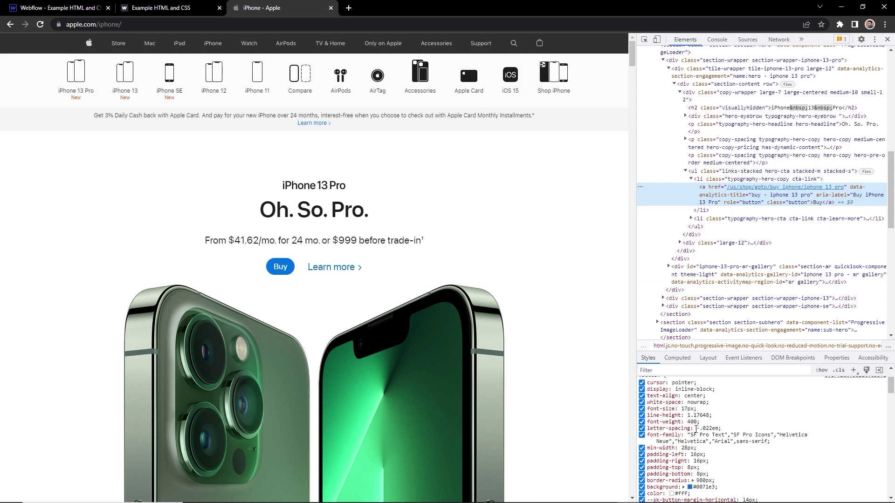
{"action": "scroll", "coordinate": [695, 466], "scroll_direction": "up", "scroll_amount": 1}
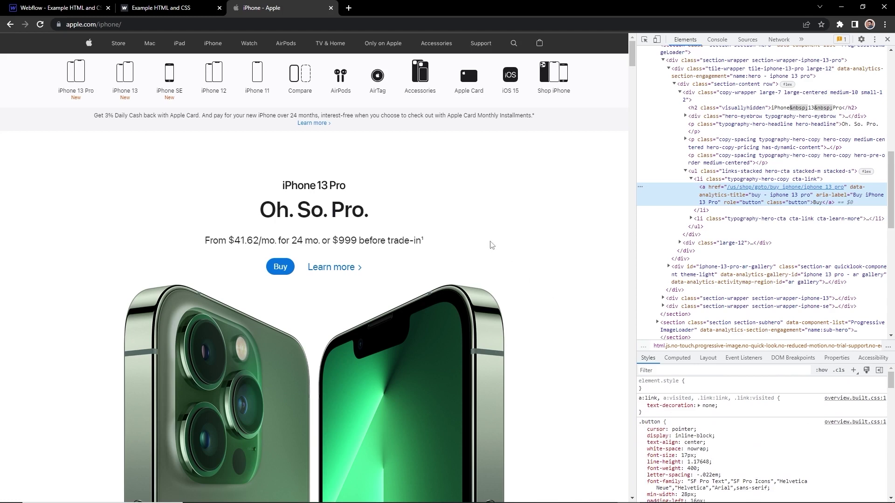
{"action": "left_click", "coordinate": [56, 8]}
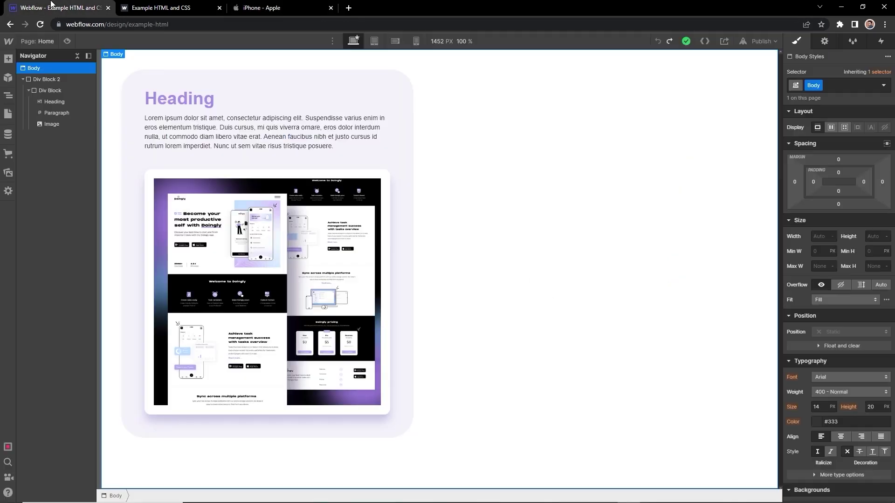
{"action": "left_click", "coordinate": [177, 100]}
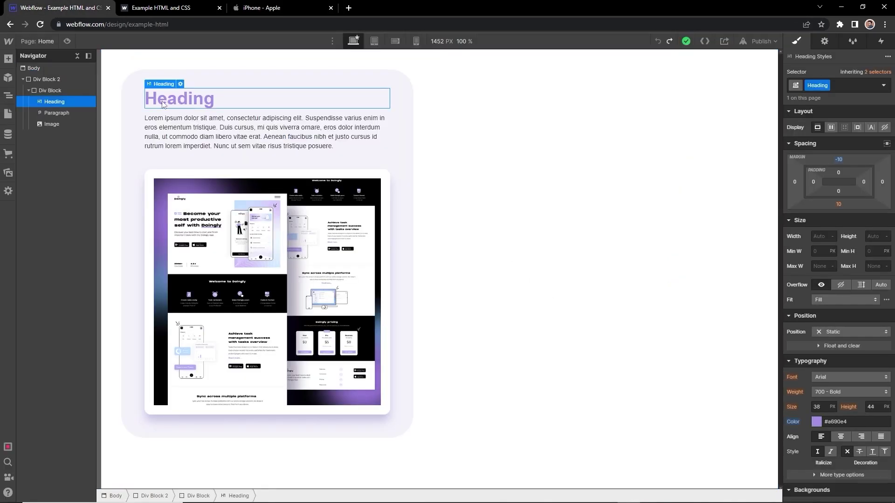
{"action": "left_click", "coordinate": [201, 132]}
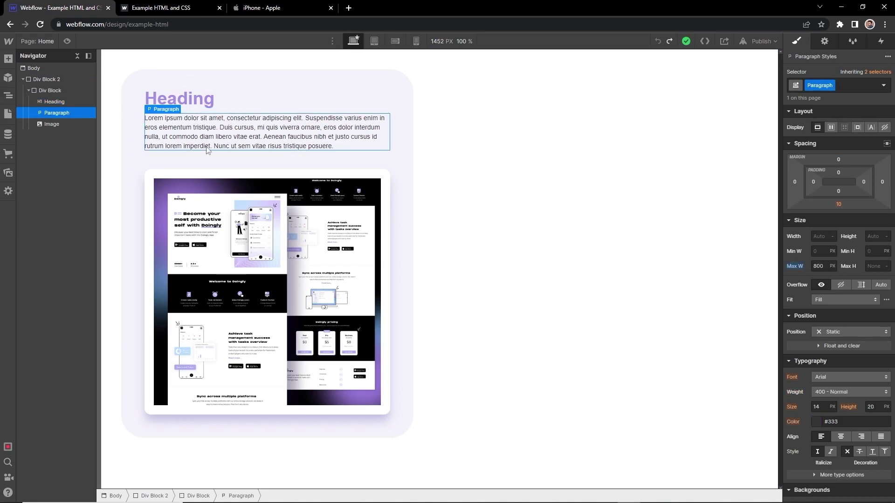
{"action": "left_click", "coordinate": [231, 223]}
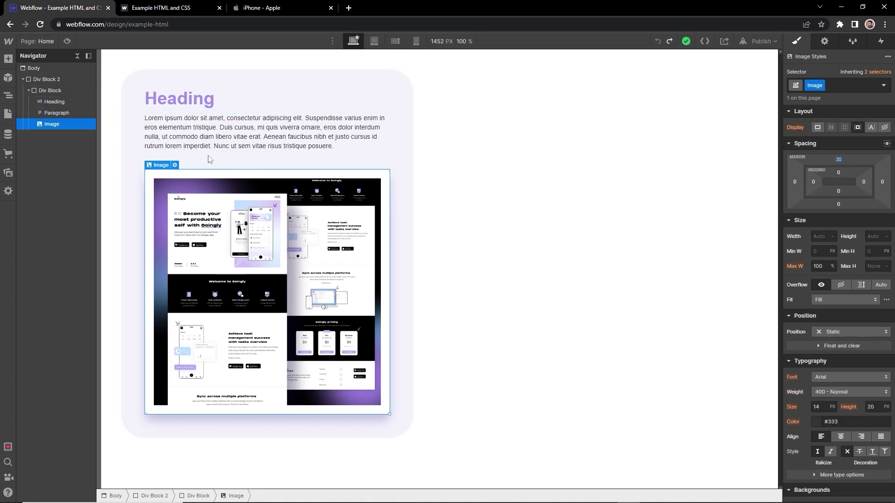
{"action": "left_click", "coordinate": [322, 84]}
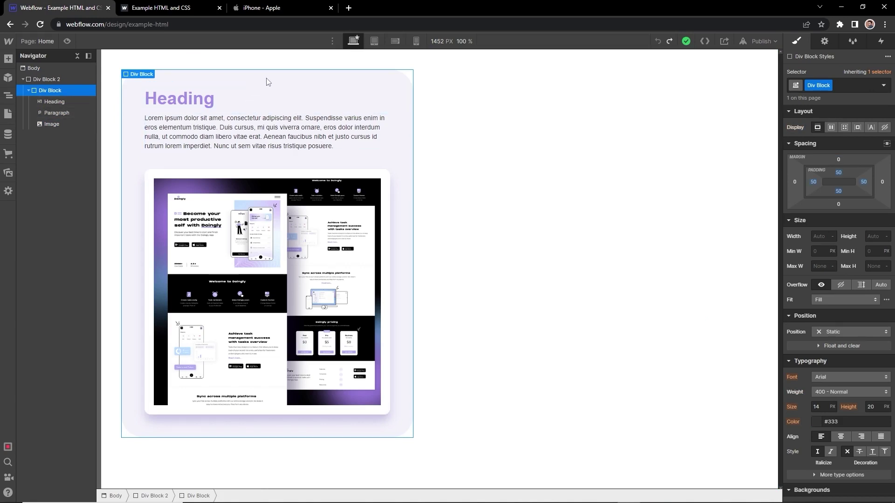
{"action": "left_click", "coordinate": [255, 64]}
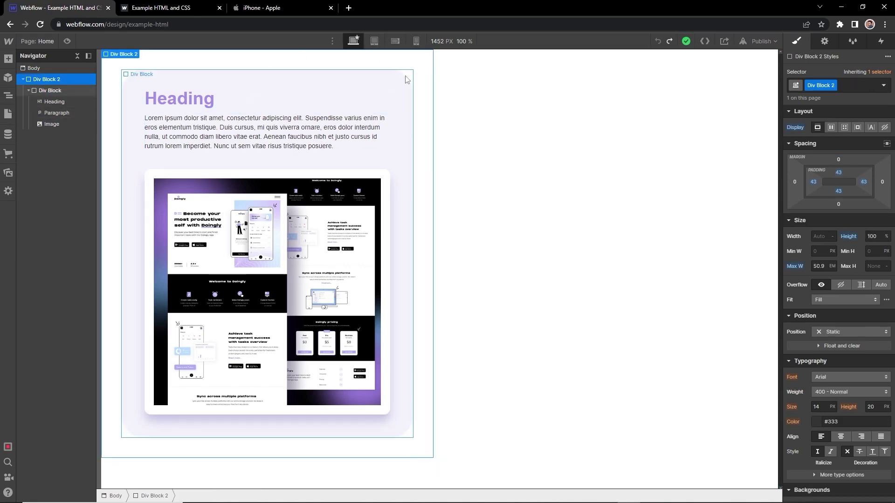
{"action": "left_click", "coordinate": [37, 69]}
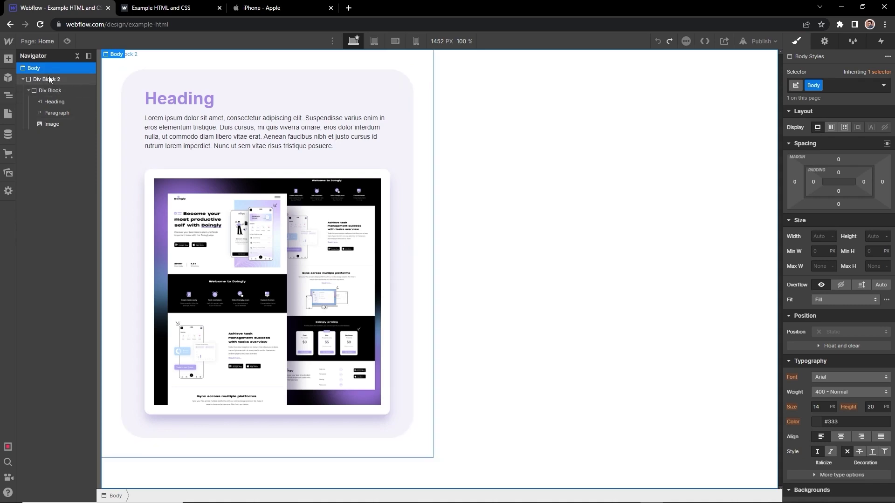
{"action": "left_click", "coordinate": [48, 78]}
Delete Div Block 2 and add a new Div Block containing a Heading and a Paragraph
{"action": "key", "text": "Delete"}
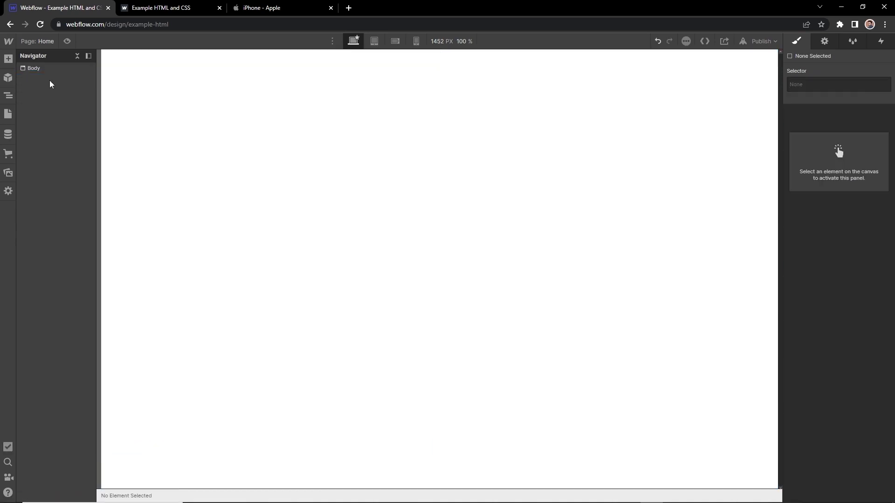
{"action": "left_click", "coordinate": [8, 59]}
{"action": "left_click_drag", "start_coordinate": [44, 224], "coordinate": [238, 66]}
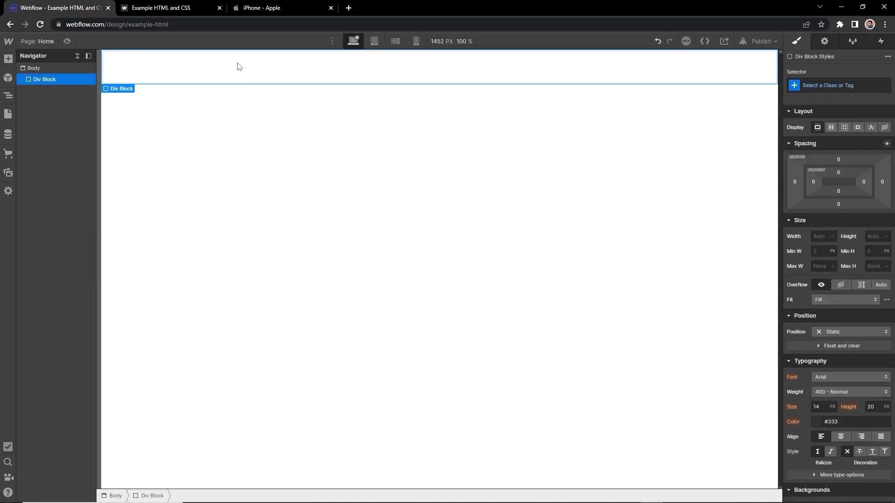
{"action": "left_click", "coordinate": [8, 58]}
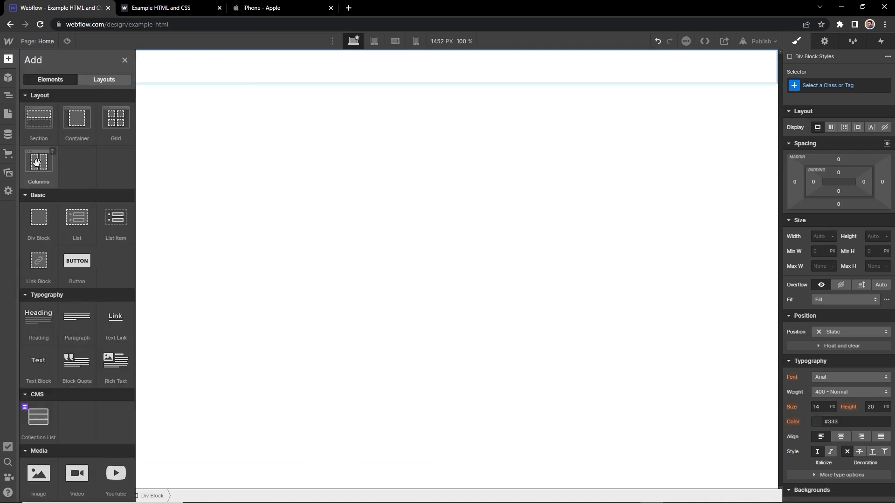
{"action": "left_click_drag", "start_coordinate": [39, 311], "coordinate": [208, 68]}
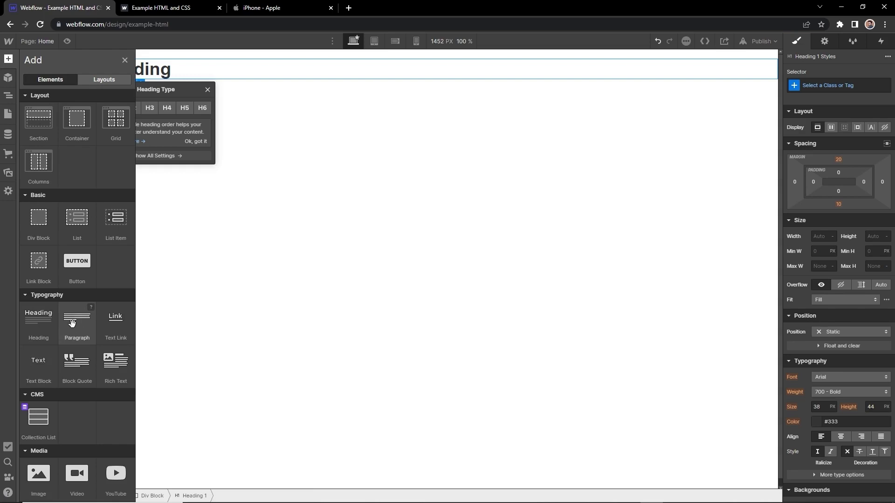
{"action": "left_click_drag", "start_coordinate": [77, 320], "coordinate": [71, 103]}
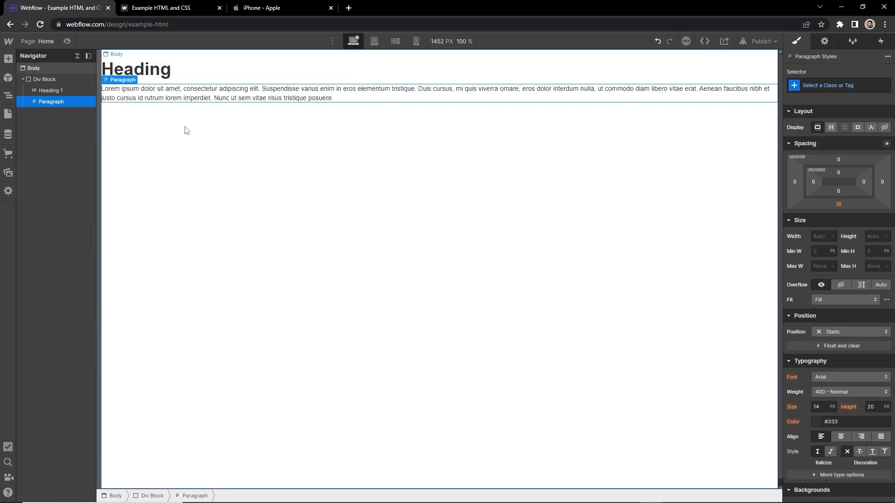
Select the heading, paragraph and Div Block in turn to review their nesting, opening the Div Block's text colour
{"action": "left_click", "coordinate": [201, 65]}
{"action": "left_click", "coordinate": [45, 80]}
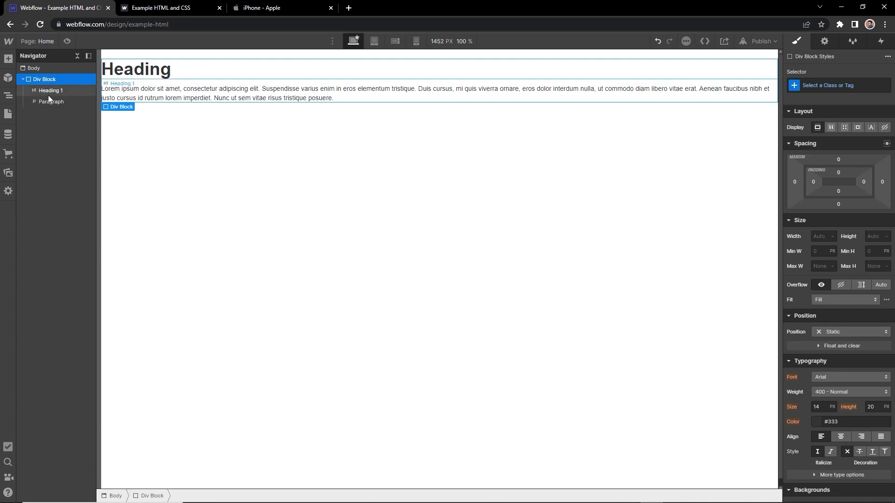
{"action": "left_click", "coordinate": [49, 95]}
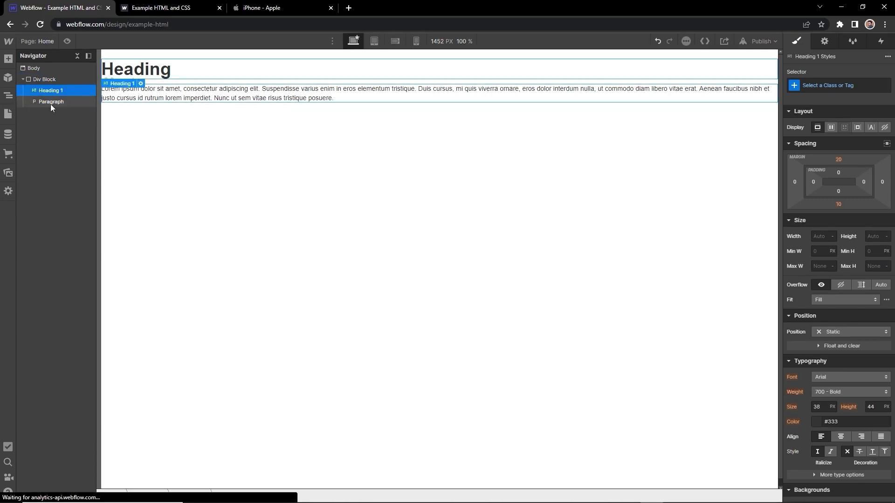
{"action": "left_click", "coordinate": [52, 103]}
{"action": "left_click", "coordinate": [43, 80]}
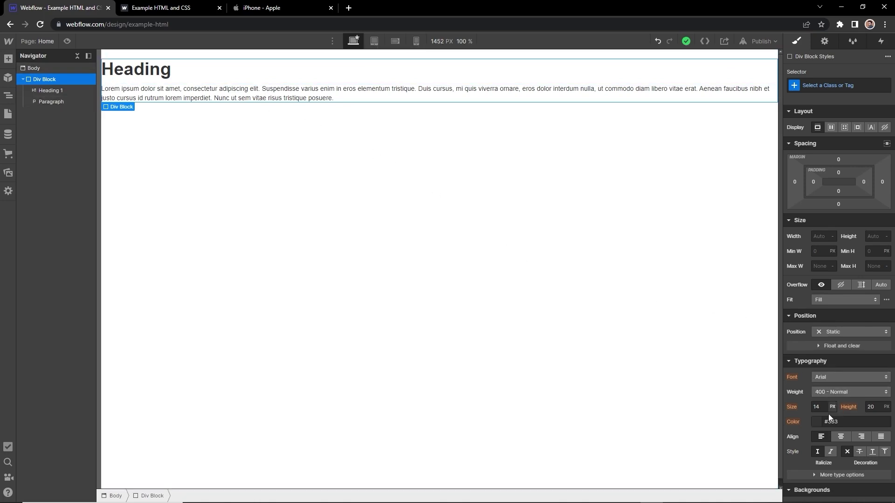
{"action": "left_click", "coordinate": [818, 422]}
Set Div Block 3's text colour to red and nest a second Paragraph inside it
{"action": "left_click_drag", "start_coordinate": [844, 298], "coordinate": [892, 255]}
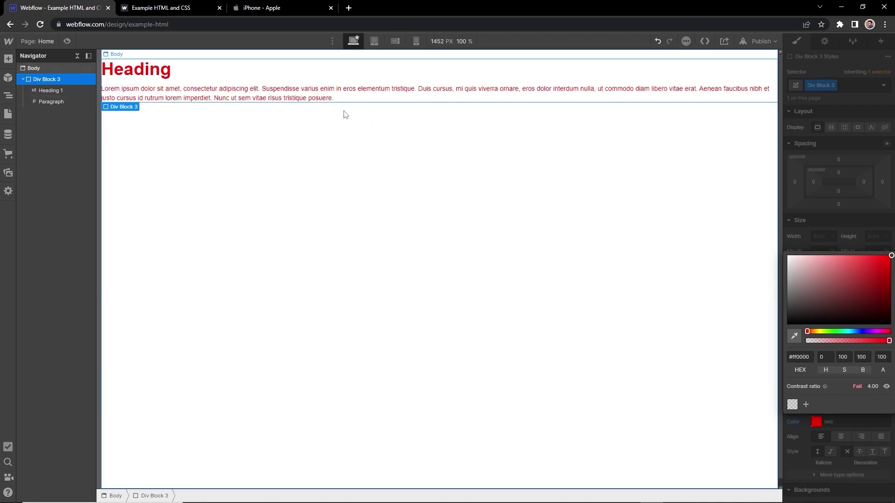
{"action": "left_click", "coordinate": [8, 59]}
{"action": "left_click_drag", "start_coordinate": [70, 326], "coordinate": [188, 108]}
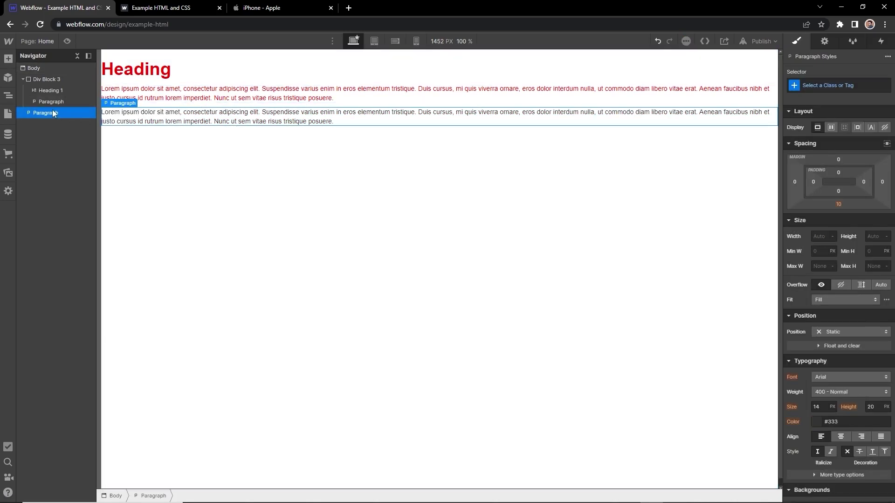
{"action": "left_click_drag", "start_coordinate": [51, 111], "coordinate": [63, 108]}
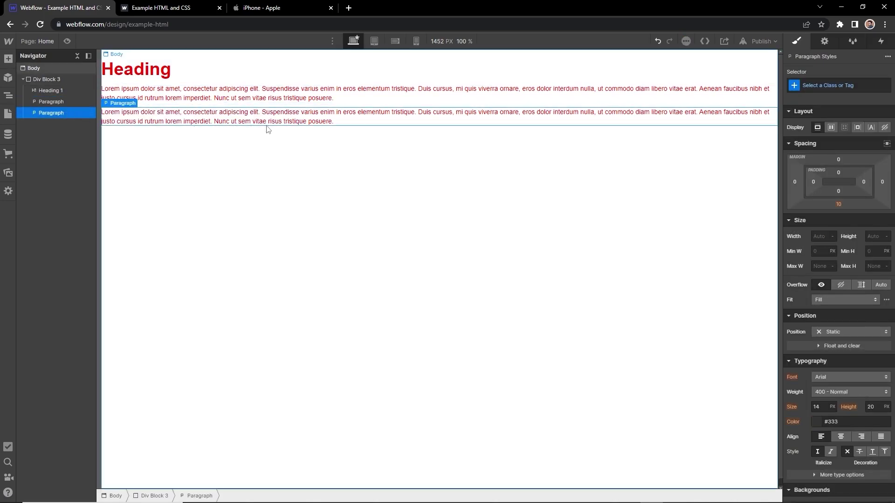
{"action": "left_click", "coordinate": [317, 143]}
Select Heading 1 and confirm its red colour is inherited from Div Block 3
{"action": "left_click", "coordinate": [140, 70]}
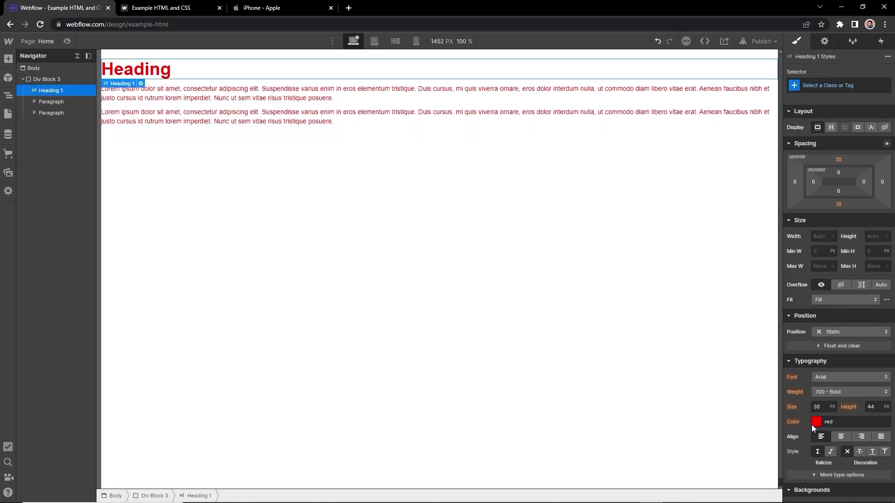
{"action": "left_click", "coordinate": [793, 422]}
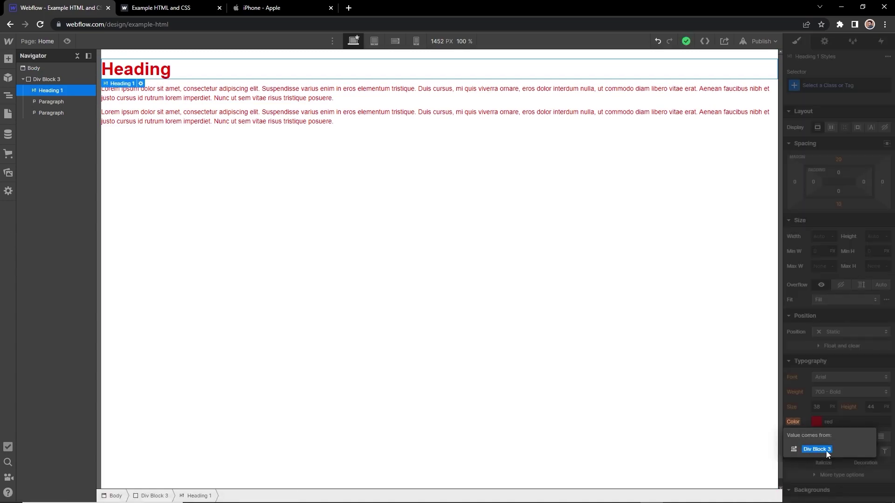
{"action": "left_click", "coordinate": [807, 464]}
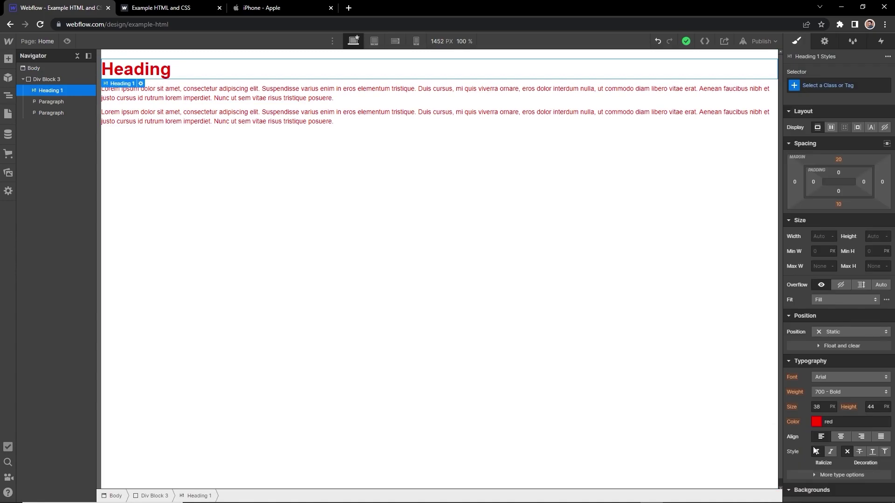
{"action": "left_click", "coordinate": [816, 421]}
Colour the heading #7b00ff, check both paragraphs stay red, then move the heading below and back to the top
{"action": "type", "text": "#7b00ff"}
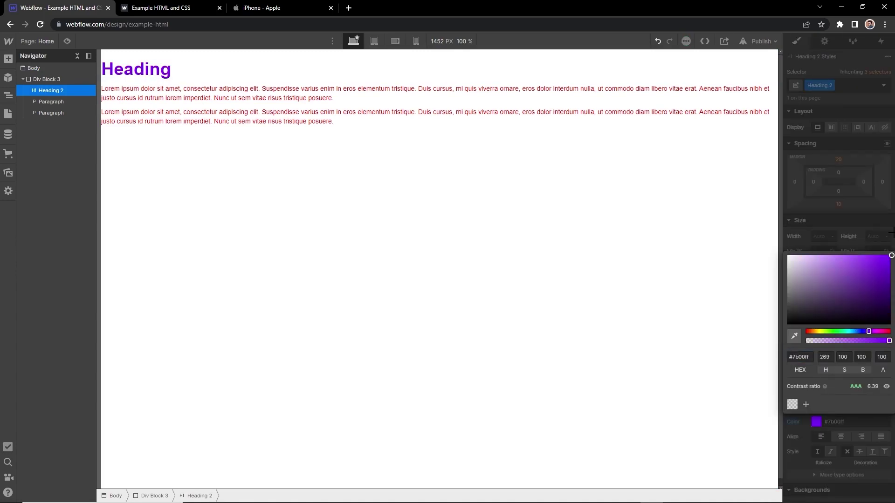
{"action": "left_click", "coordinate": [214, 154]}
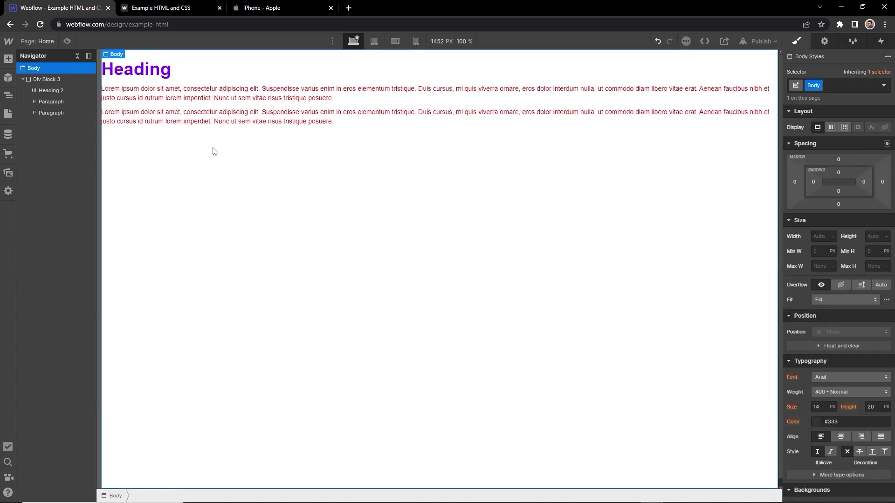
{"action": "left_click", "coordinate": [254, 118]}
{"action": "left_click", "coordinate": [214, 90]}
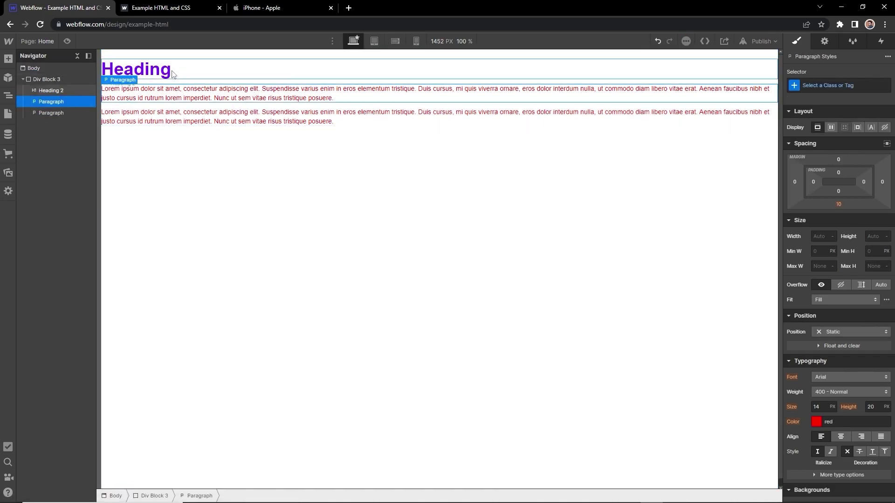
{"action": "left_click_drag", "start_coordinate": [172, 74], "coordinate": [100, 97]}
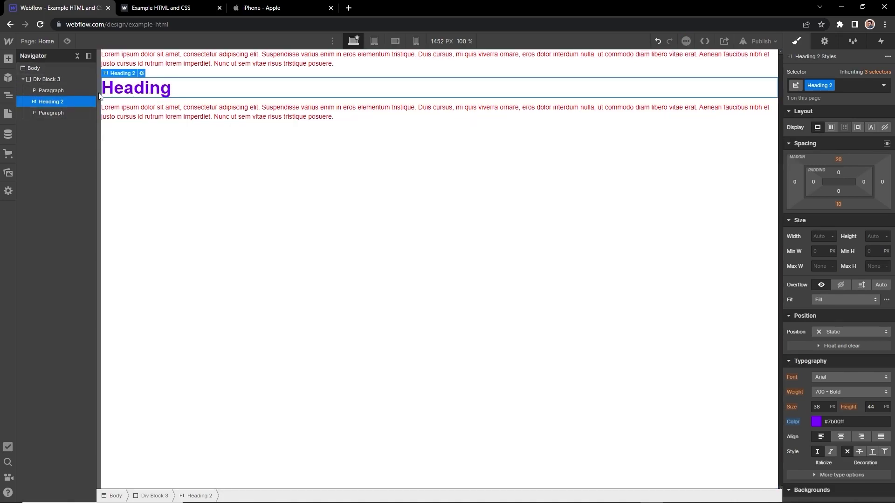
{"action": "mouse_move", "coordinate": [47, 107]}
{"action": "left_mouse_down"}
{"action": "mouse_move", "coordinate": [52, 114]}
{"action": "mouse_move", "coordinate": [55, 95]}
{"action": "left_mouse_up"}
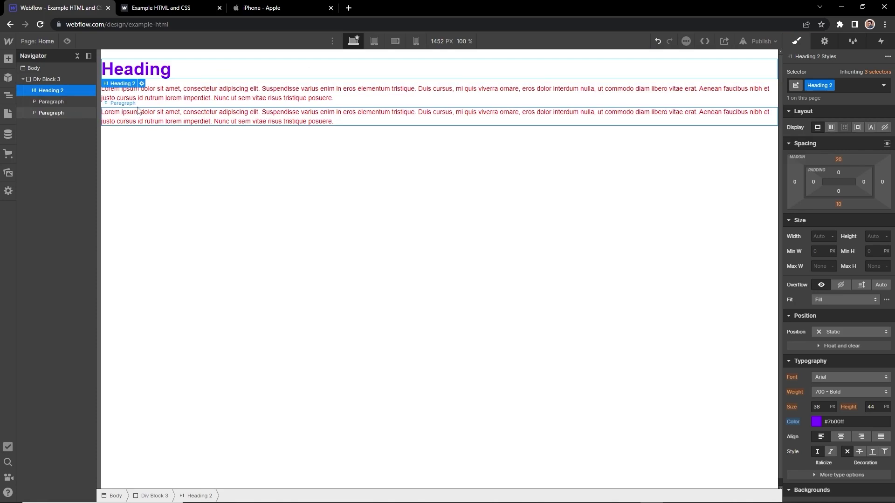